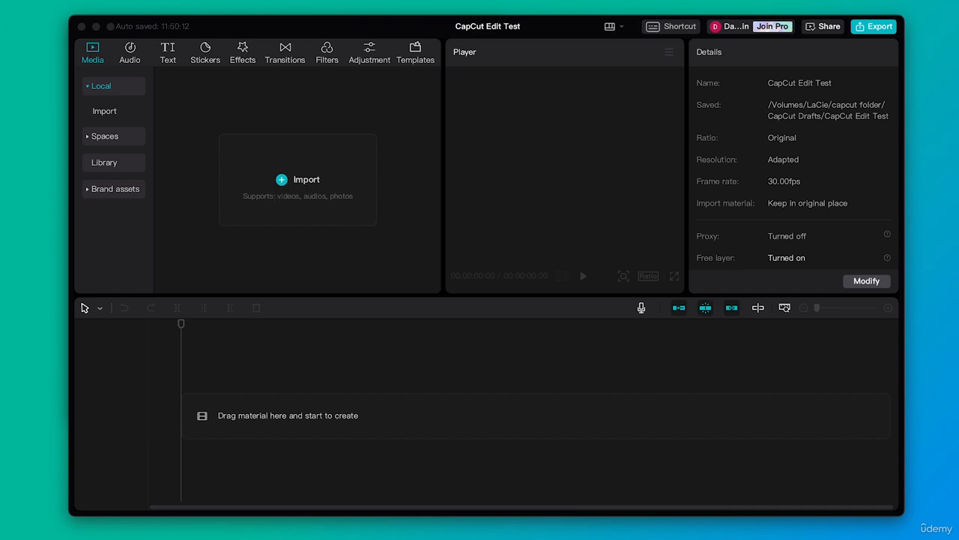
# Step: Import the two files from the Downloaded footage folder into the media library
pyautogui.click(30, 525)
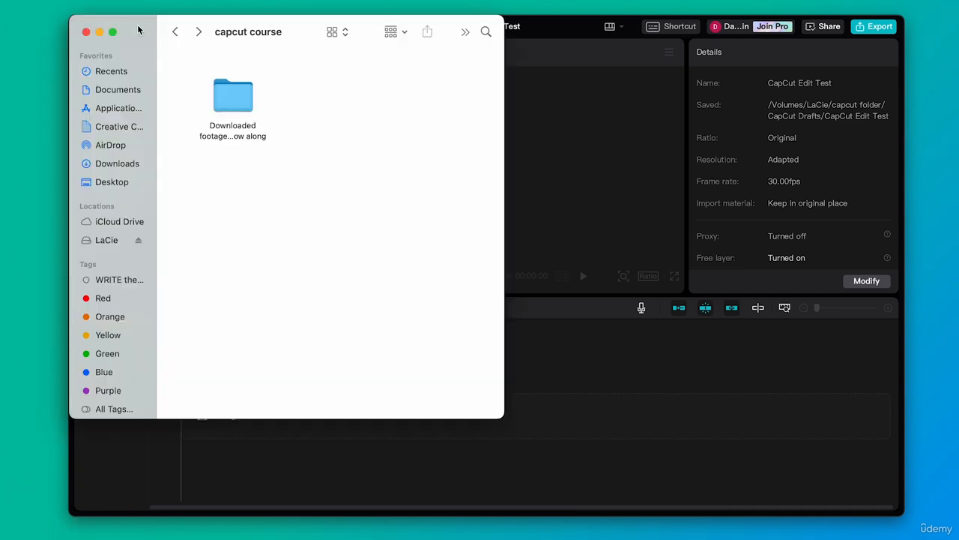
pyautogui.moveTo(133, 26); pyautogui.dragTo(393, 48)
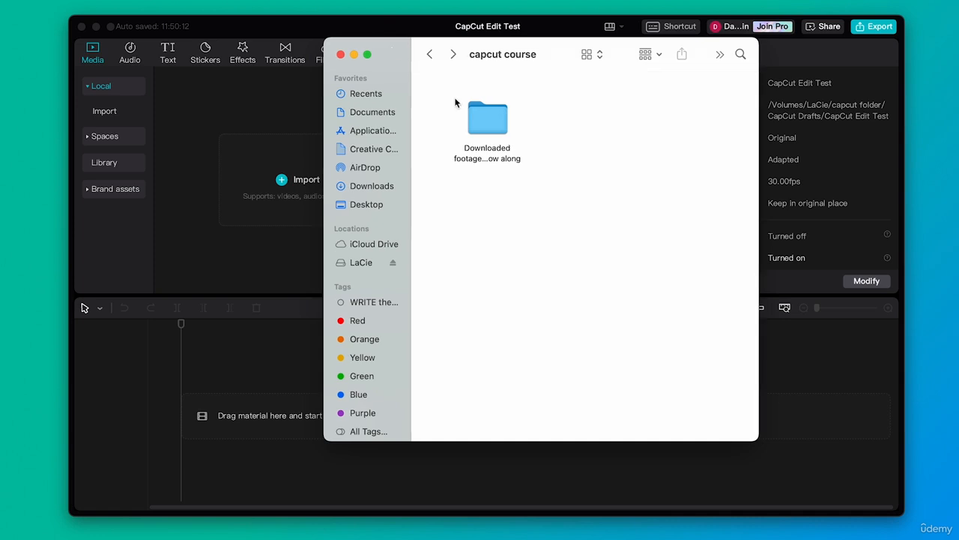
pyautogui.doubleClick(484, 124)
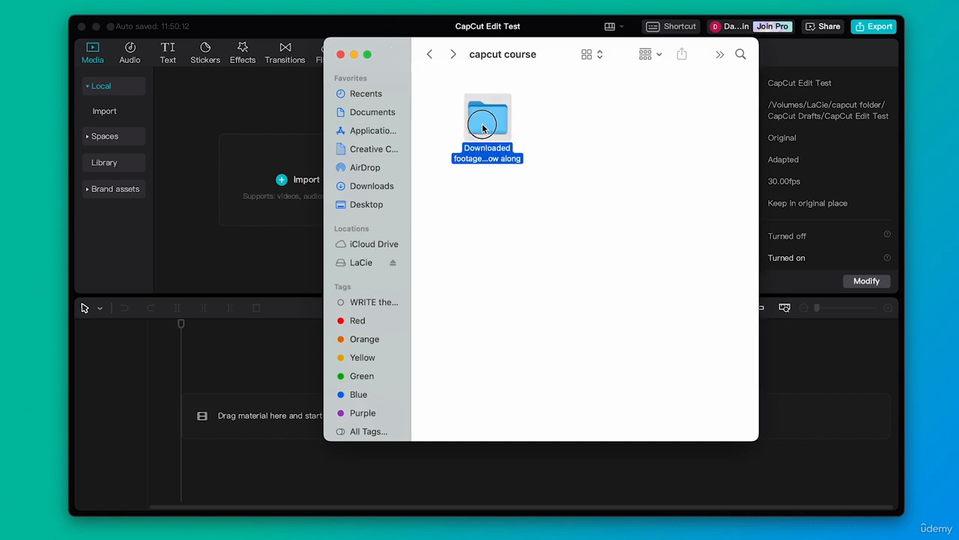
pyautogui.moveTo(570, 161); pyautogui.dragTo(259, 174)
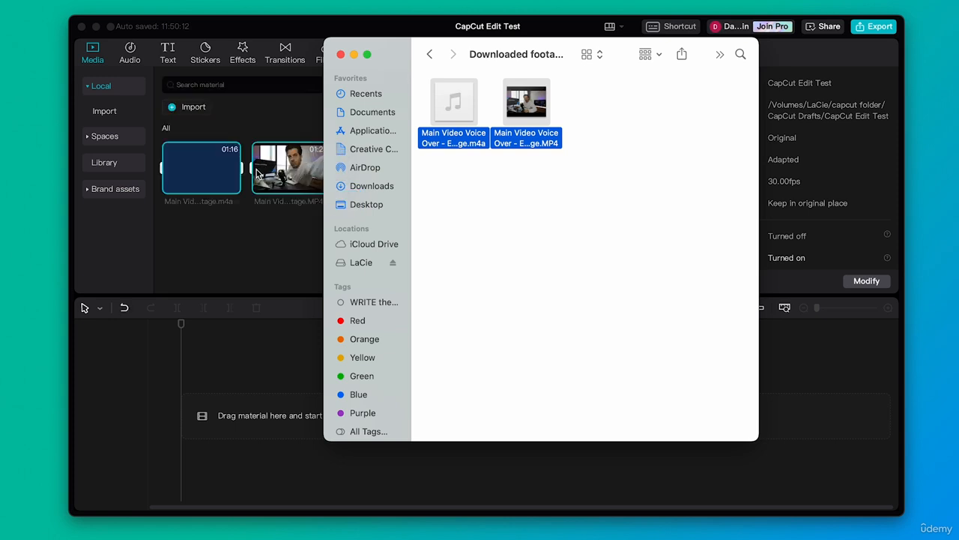
pyautogui.click(266, 222)
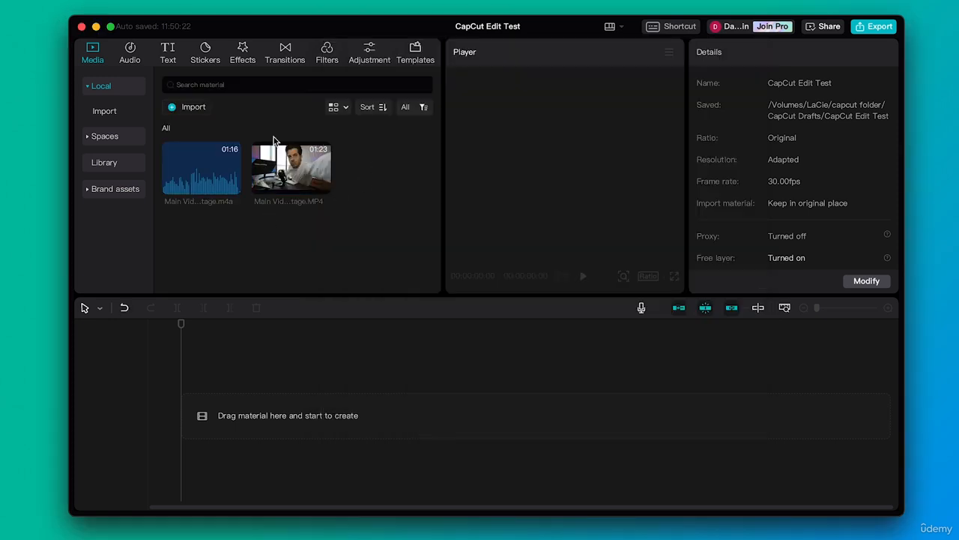
# Step: Add the MP4 video clip to the timeline and dismiss the two tip pop-ups
pyautogui.moveTo(200, 150)
pyautogui.moveTo(313, 185)
pyautogui.moveTo(300, 168); pyautogui.dragTo(189, 421)
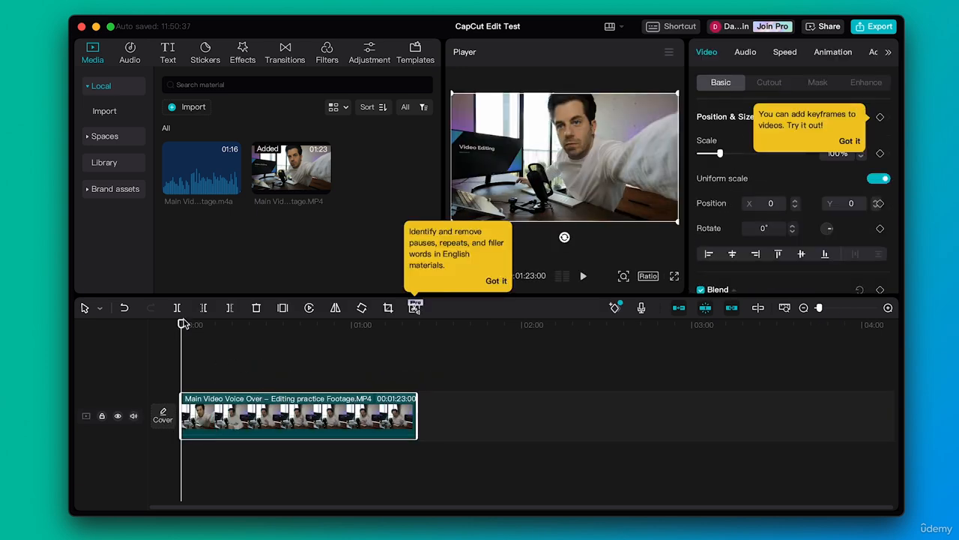
pyautogui.click(498, 280)
pyautogui.click(840, 144)
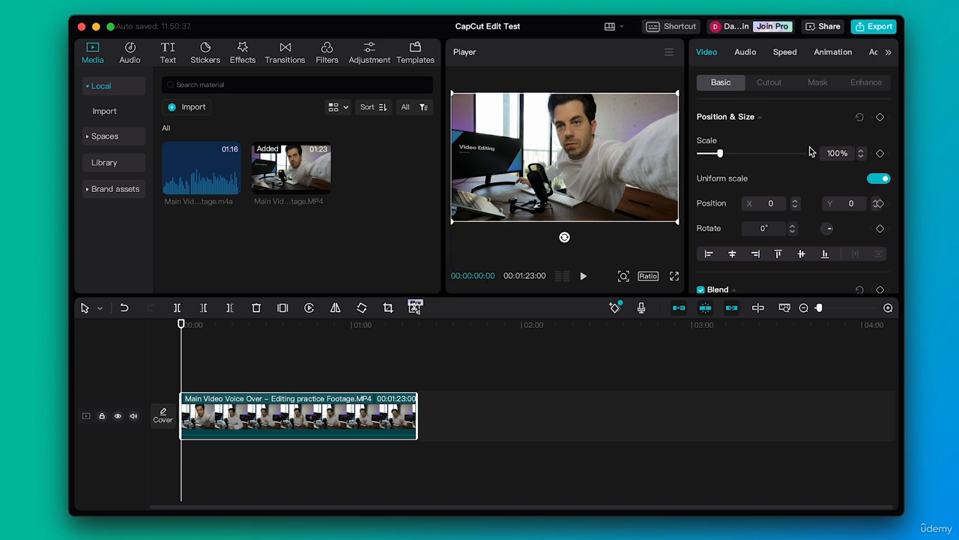
# Step: Preview the source video in the media library and mark its in point at about 00:00:30
pyautogui.moveTo(182, 325); pyautogui.dragTo(259, 325)
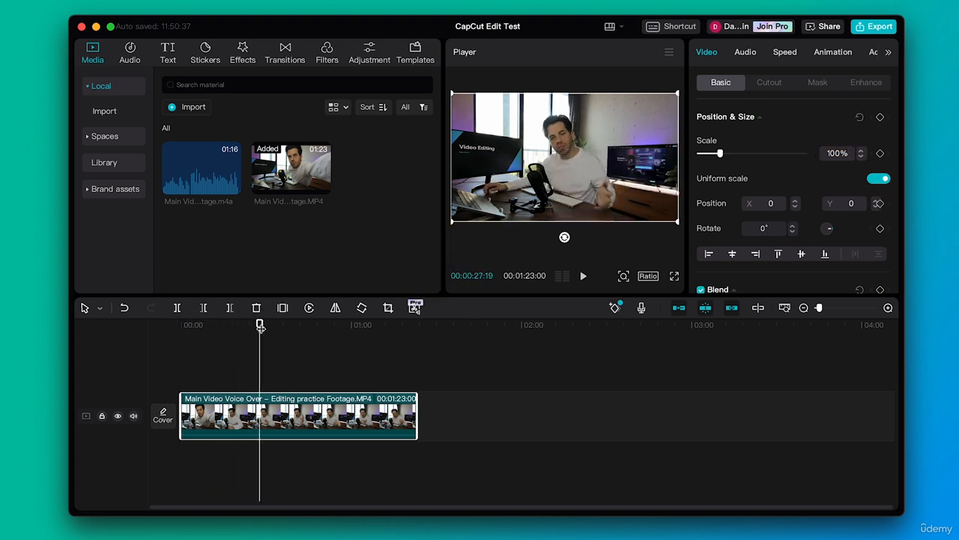
pyautogui.click(294, 175)
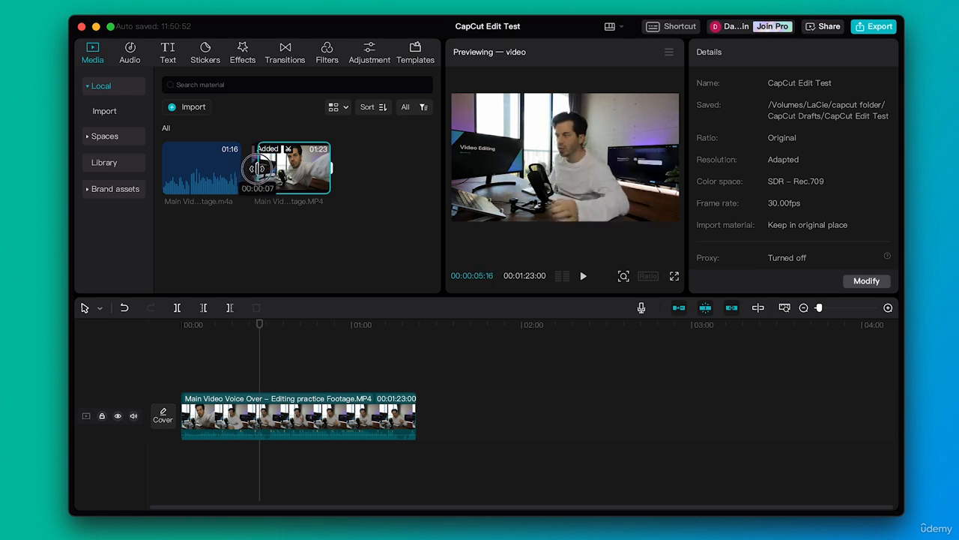
pyautogui.press('space')
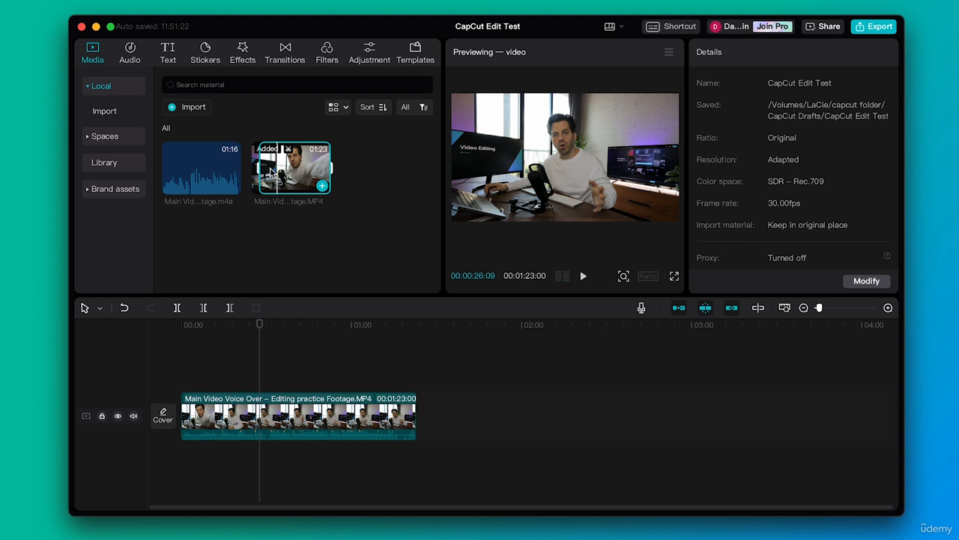
pyautogui.press('space')
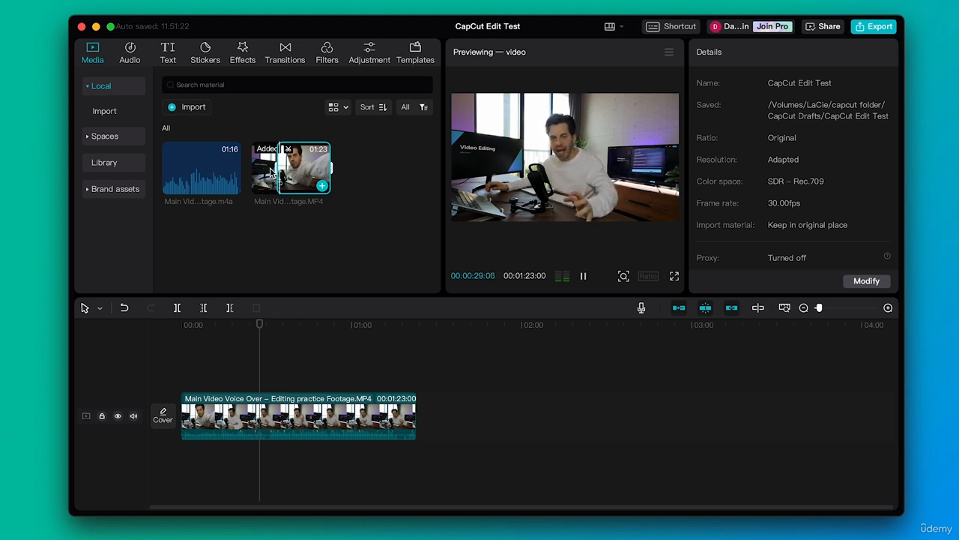
pyautogui.press('space')
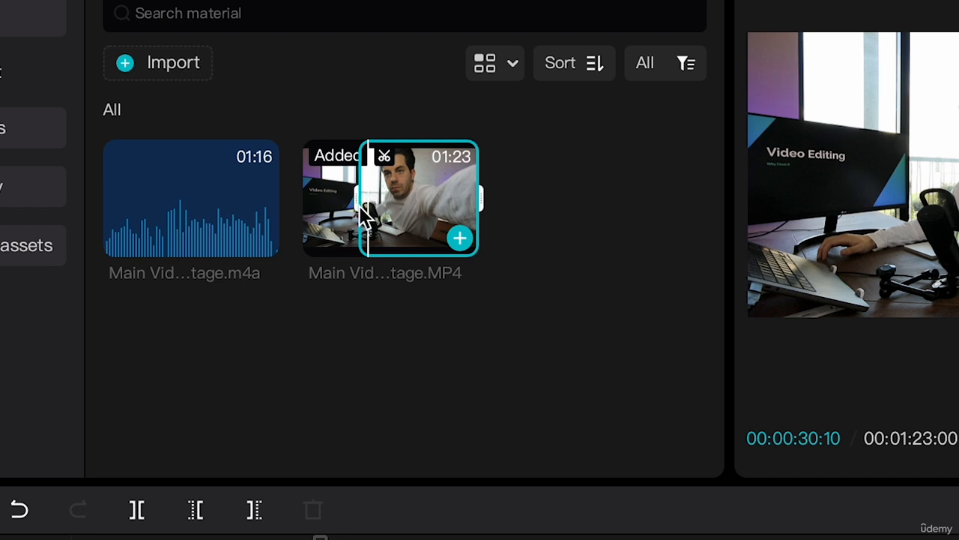
pyautogui.press('i')
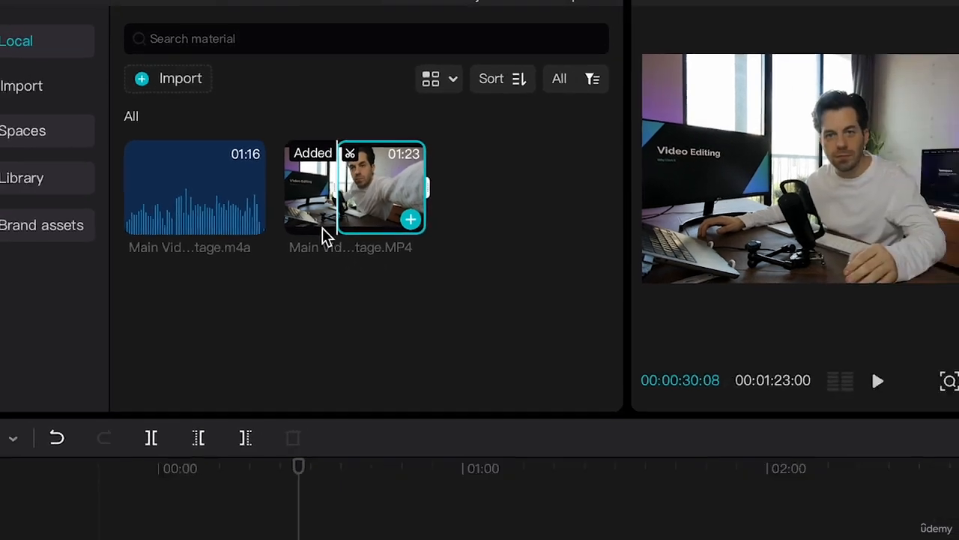
# Step: Play and step frame by frame around the in point of the source video
pyautogui.press('space')
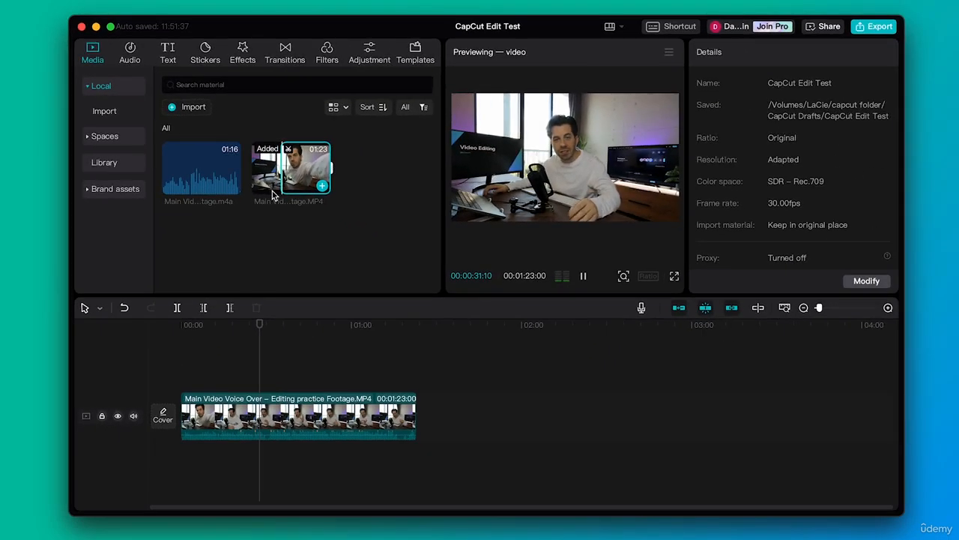
pyautogui.press('space')
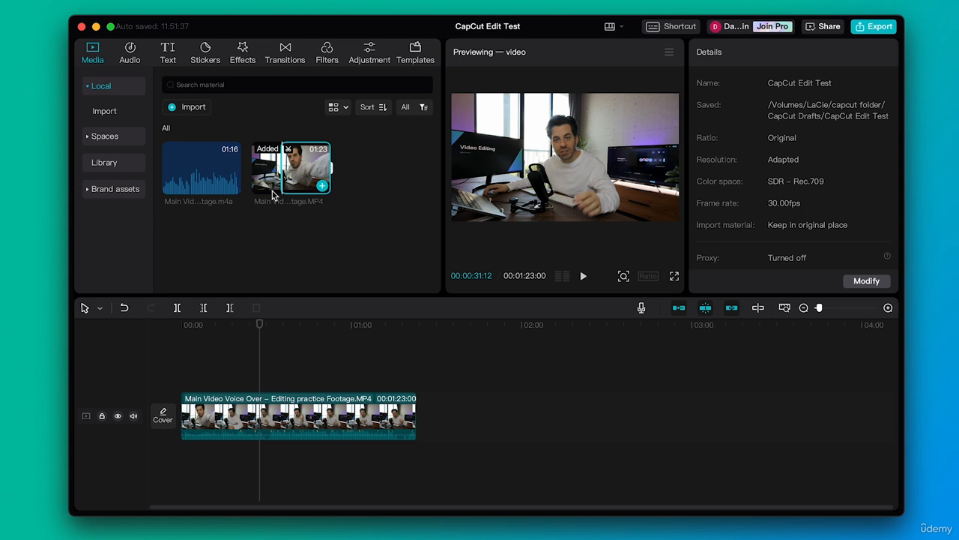
pyautogui.press('Left')
pyautogui.press('Left')
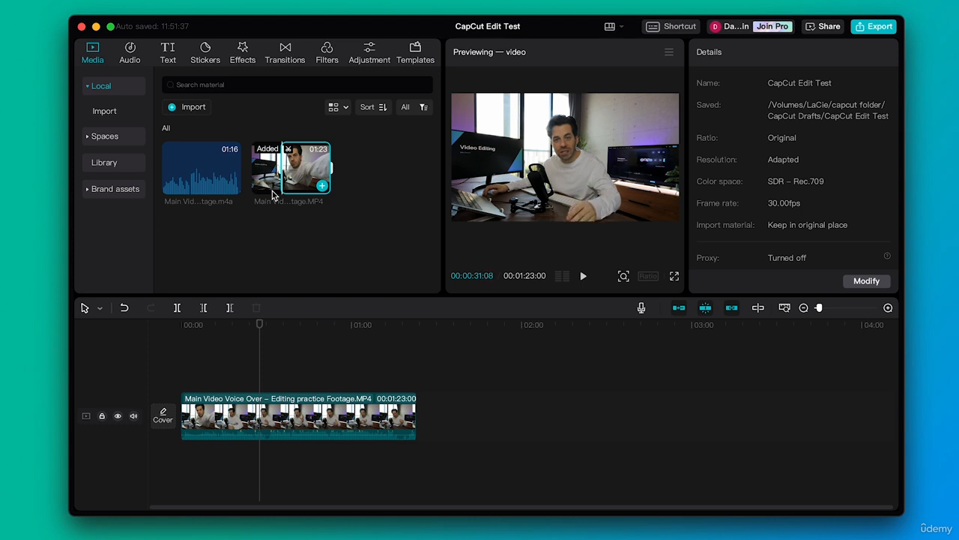
pyautogui.press('Left')
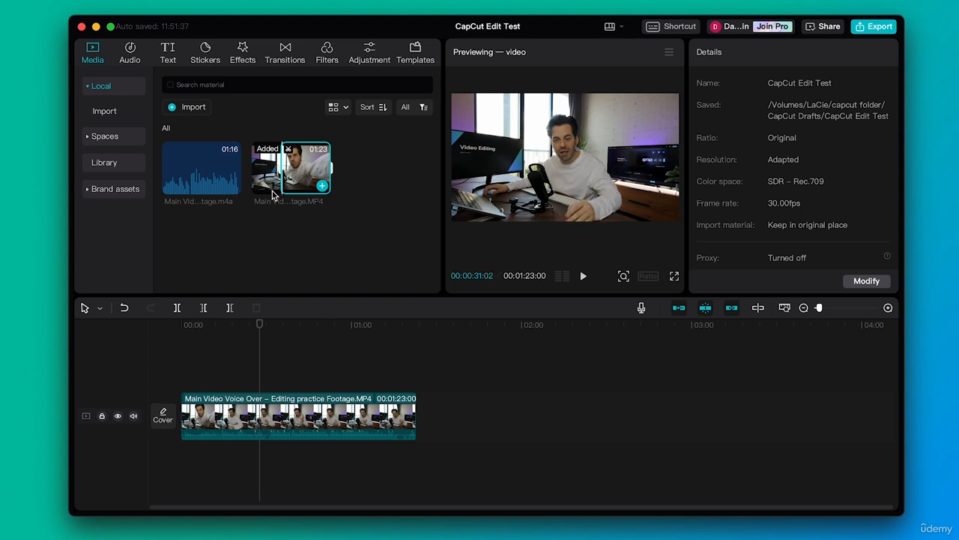
pyautogui.press('Left')
pyautogui.press('Left')
pyautogui.press('Right')
pyautogui.press('Right')
pyautogui.press('Right')
pyautogui.press('Right')
pyautogui.press('Right')
pyautogui.press('Right')
pyautogui.press('Right')
pyautogui.press('Right')
pyautogui.press('Right')
pyautogui.press('Right')
pyautogui.press('Right')
pyautogui.press('Right')
pyautogui.press('Right')
pyautogui.press('Right')
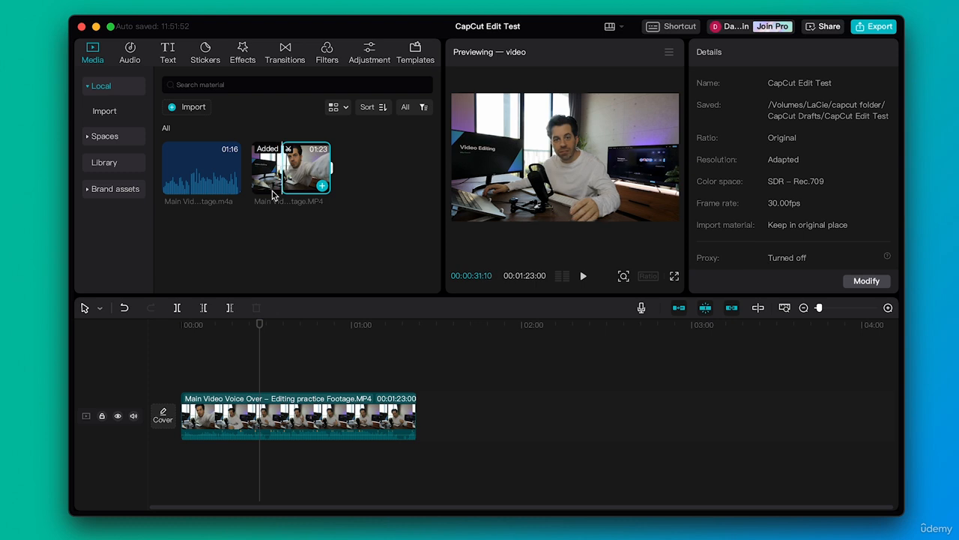
# Step: Mark the source video's out point at about 00:01:16
pyautogui.click(325, 173)
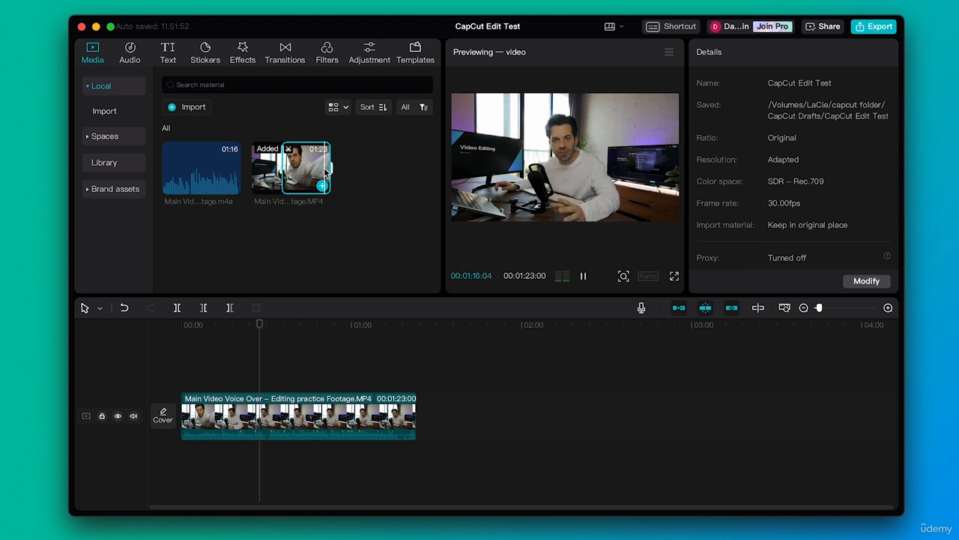
pyautogui.press('space')
pyautogui.click(320, 173)
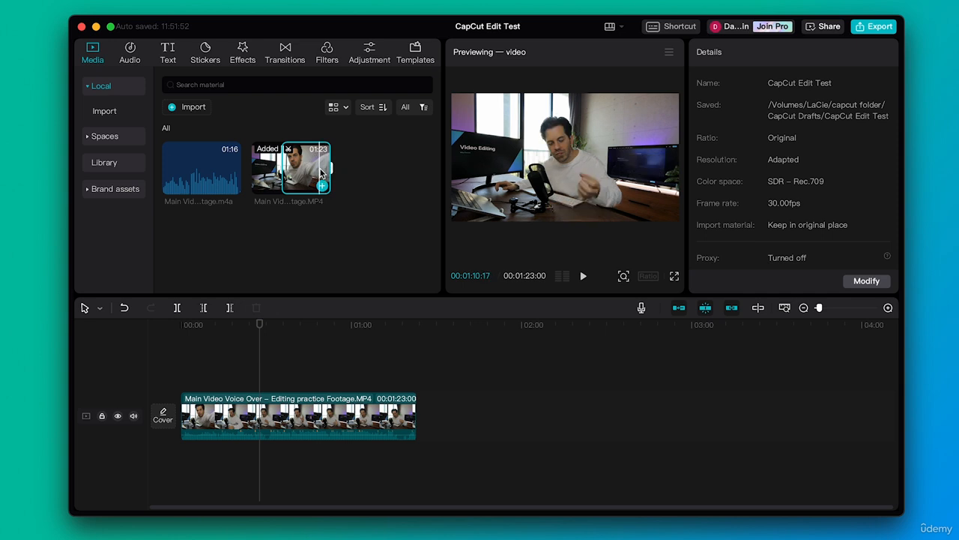
pyautogui.press('space')
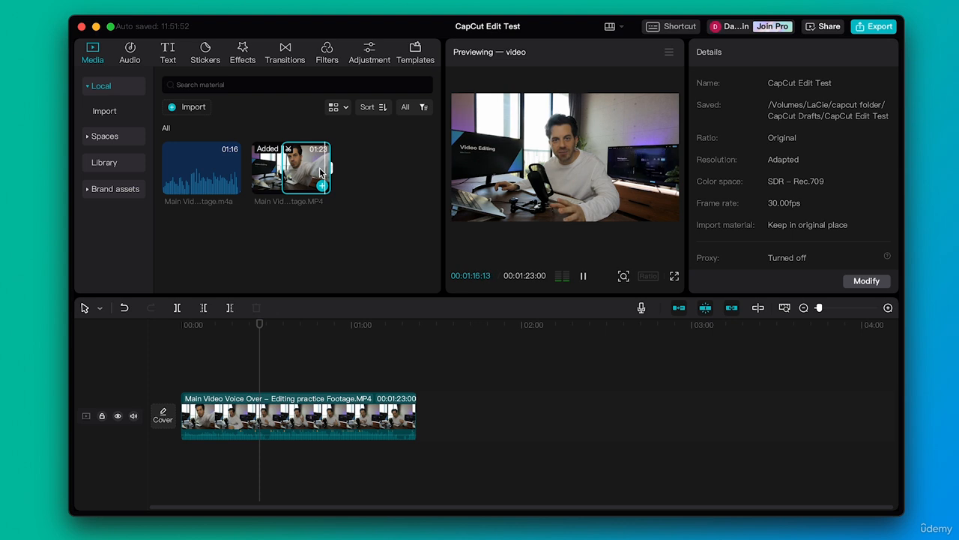
pyautogui.press('space')
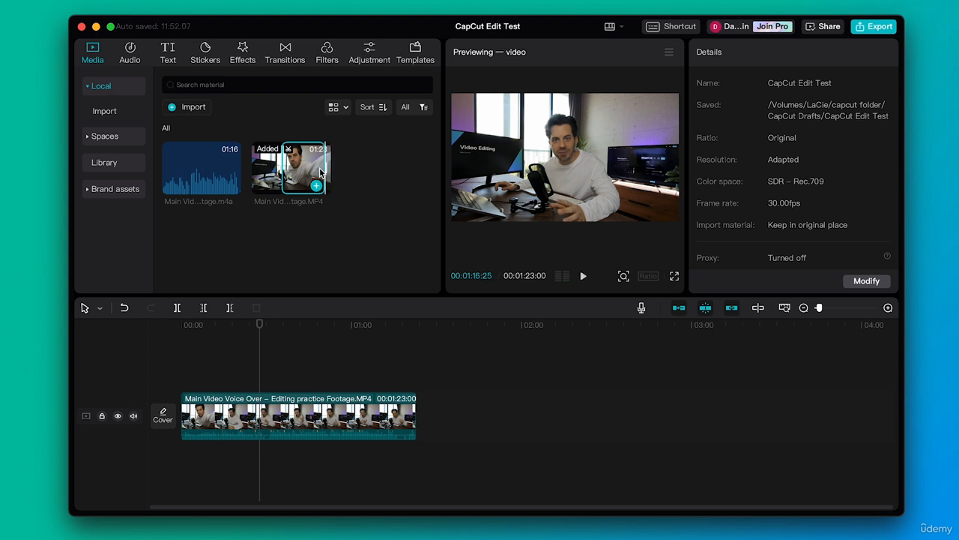
# Step: Delete the full-length clip from the timeline
pyautogui.click(300, 423)
pyautogui.press('Delete')
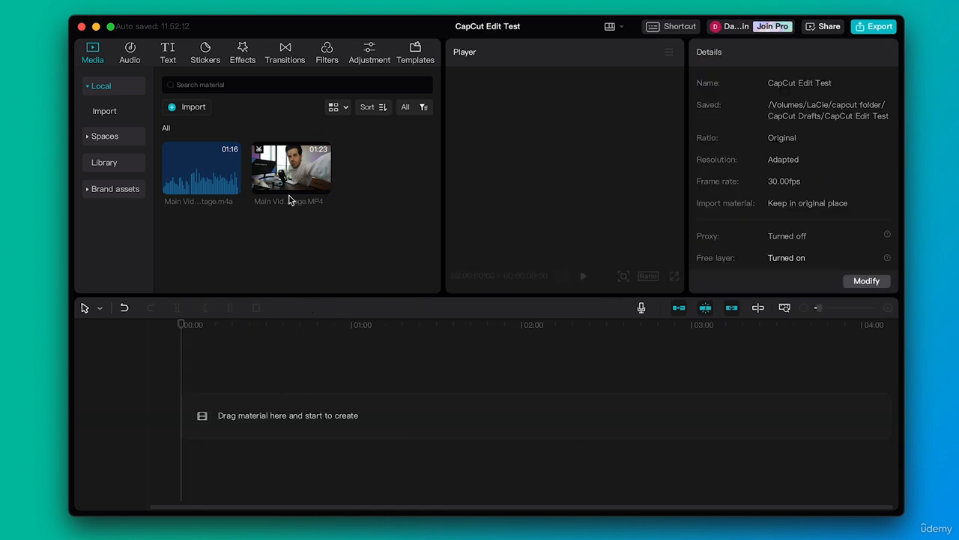
# Step: Add the trimmed source video to the timeline and play it back briefly
pyautogui.moveTo(291, 197); pyautogui.dragTo(188, 428)
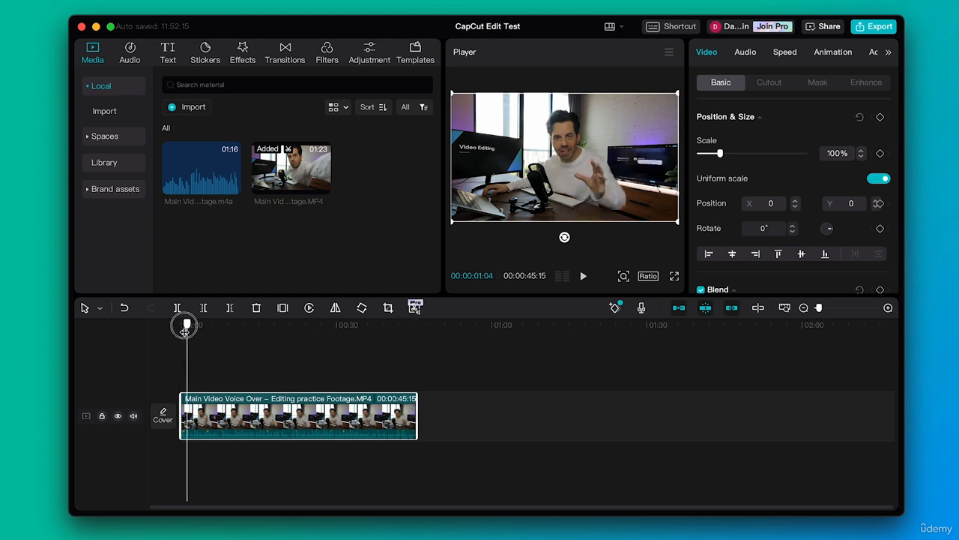
pyautogui.press('space')
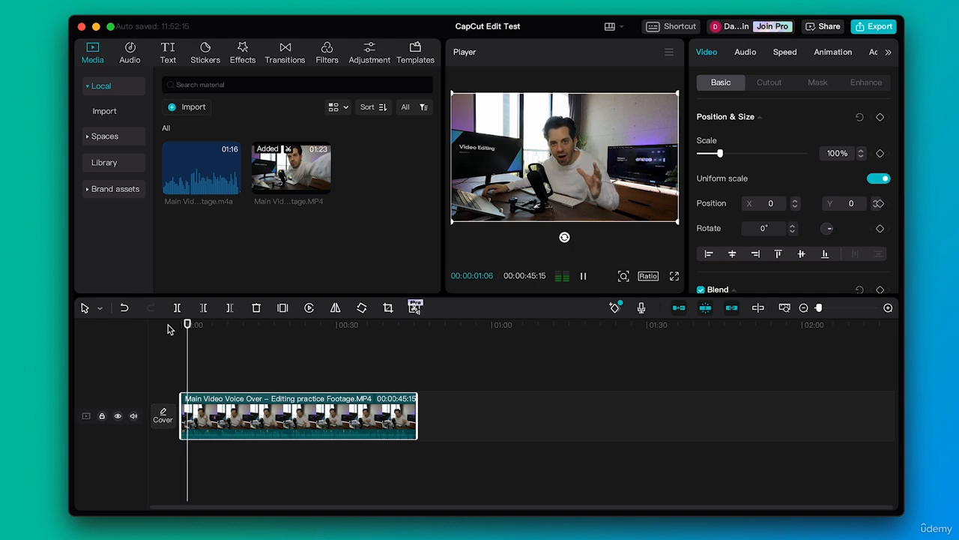
pyautogui.press('space')
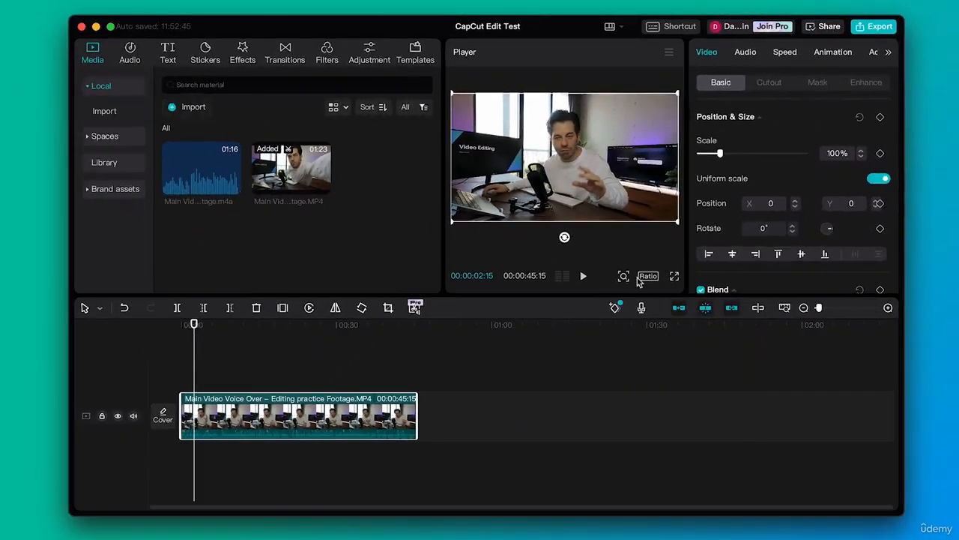
# Step: Try the 4:3 and then the 9:16 aspect ratios for the project
pyautogui.click(632, 373)
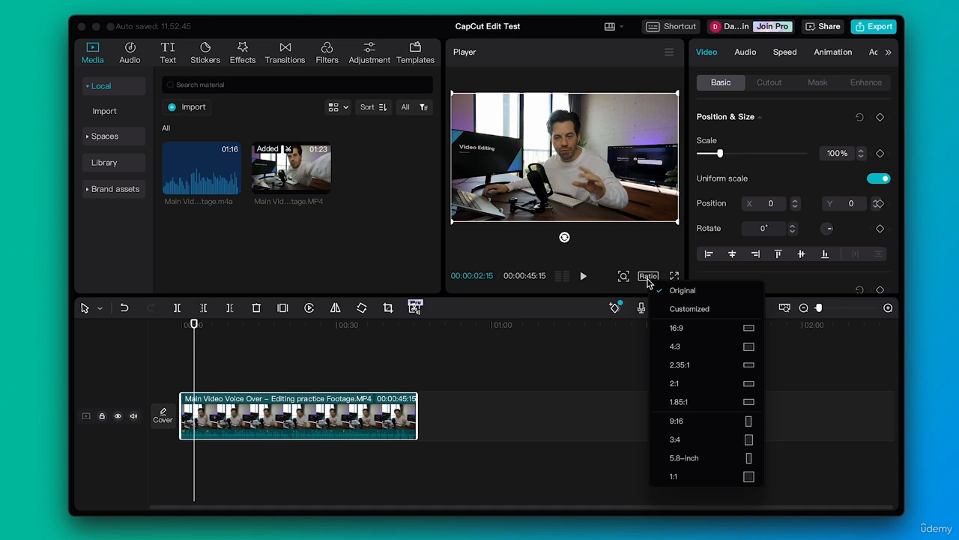
pyautogui.click(689, 353)
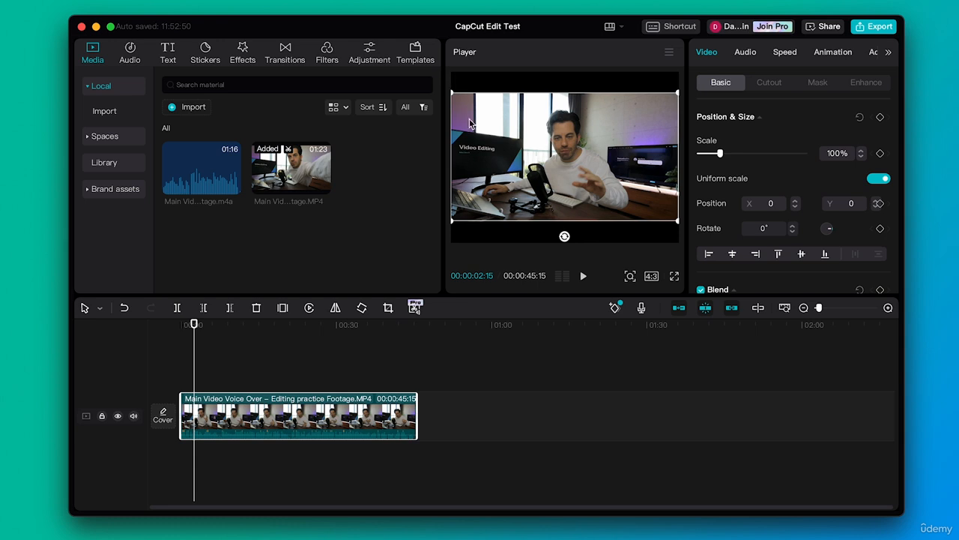
pyautogui.click(651, 277)
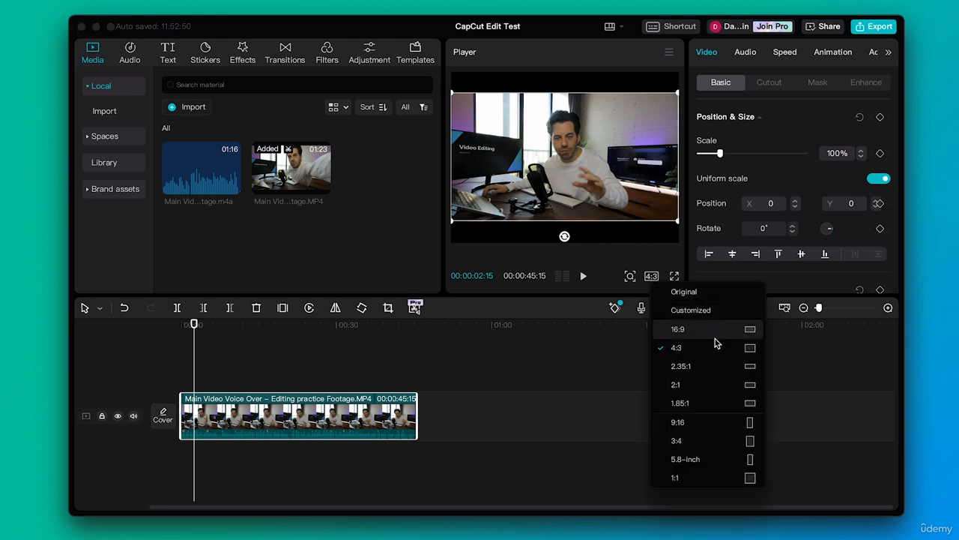
pyautogui.click(697, 424)
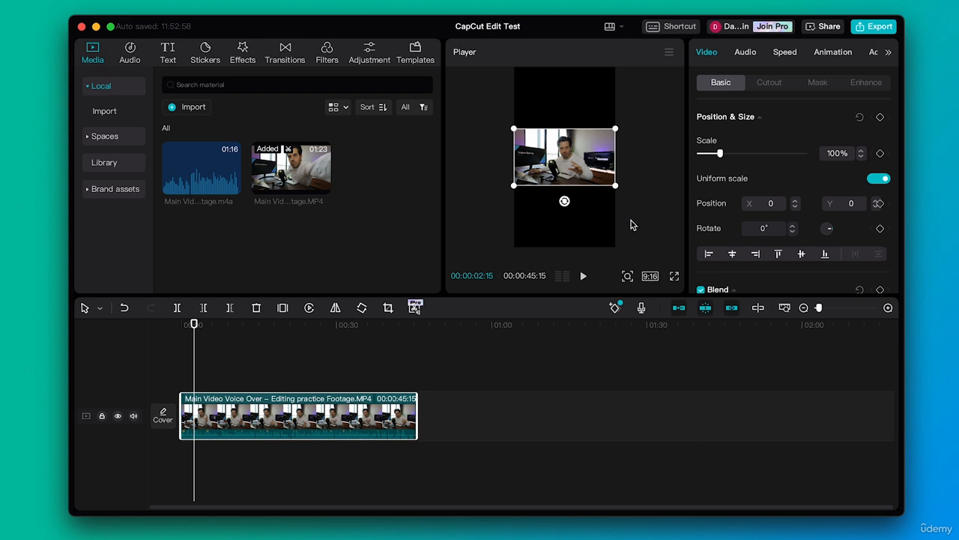
# Step: Enlarge the clip in the player to 110% and undo the scaling
pyautogui.moveTo(615, 185); pyautogui.dragTo(620, 189)
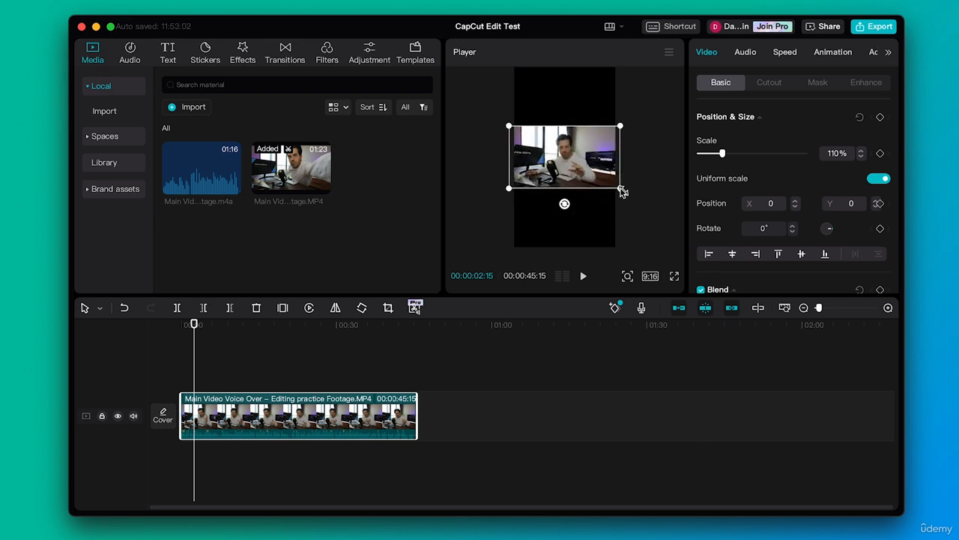
pyautogui.press('super+z')
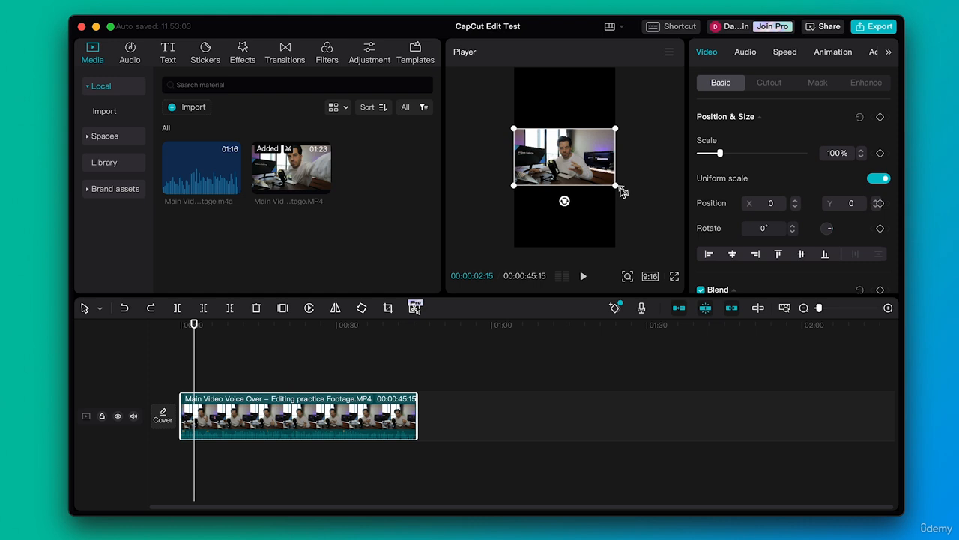
# Step: Set the project aspect ratio back to Original
pyautogui.click(650, 276)
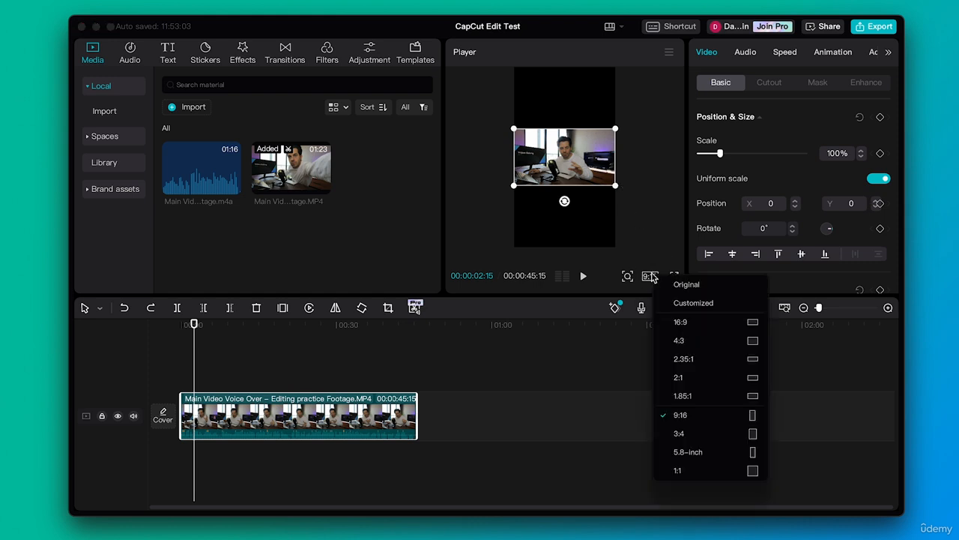
pyautogui.click(689, 284)
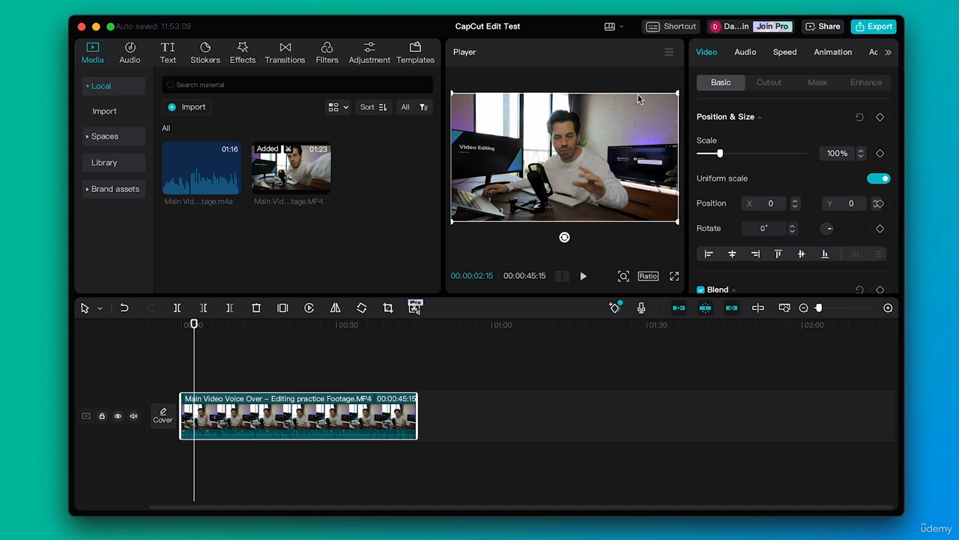
# Step: Set the player's preview quality to Performance priority
pyautogui.click(669, 54)
pyautogui.moveTo(655, 80)
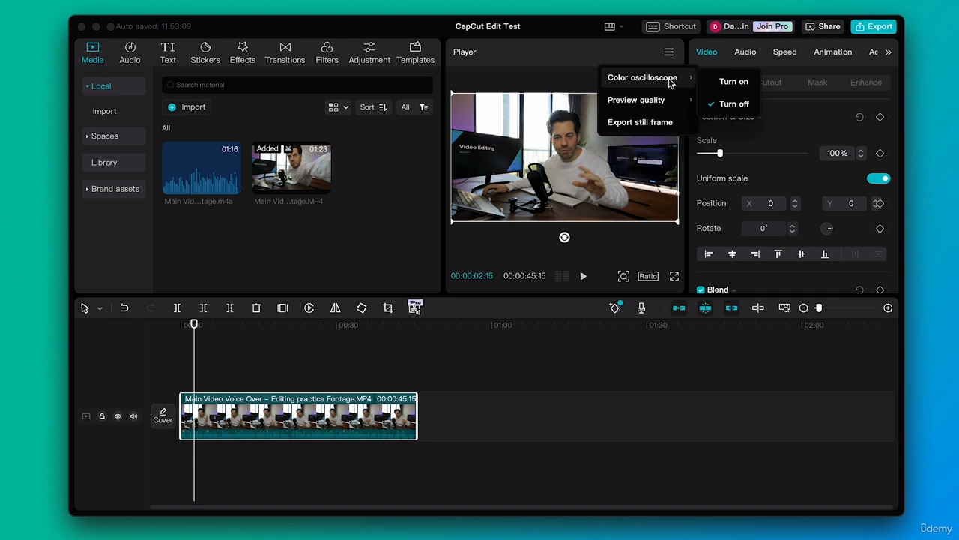
pyautogui.moveTo(661, 102)
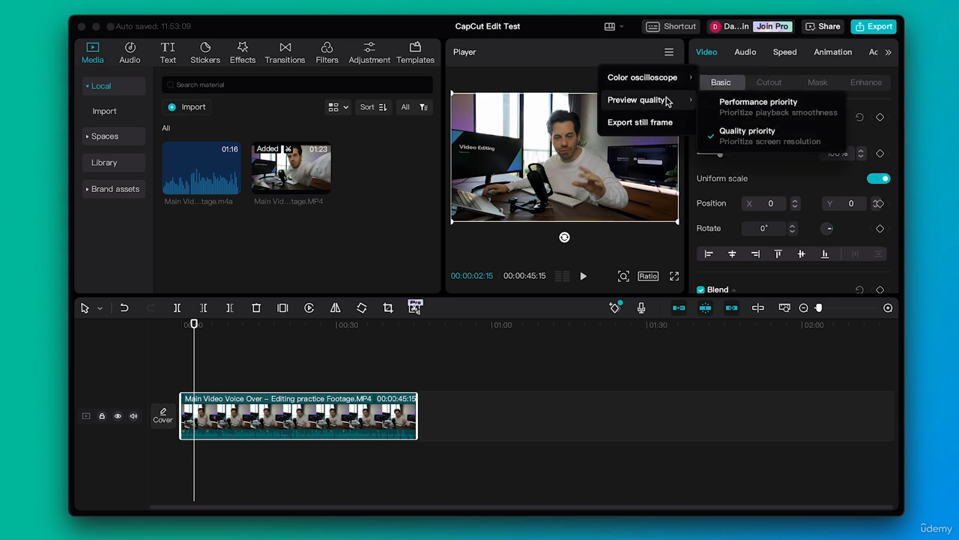
pyautogui.click(756, 108)
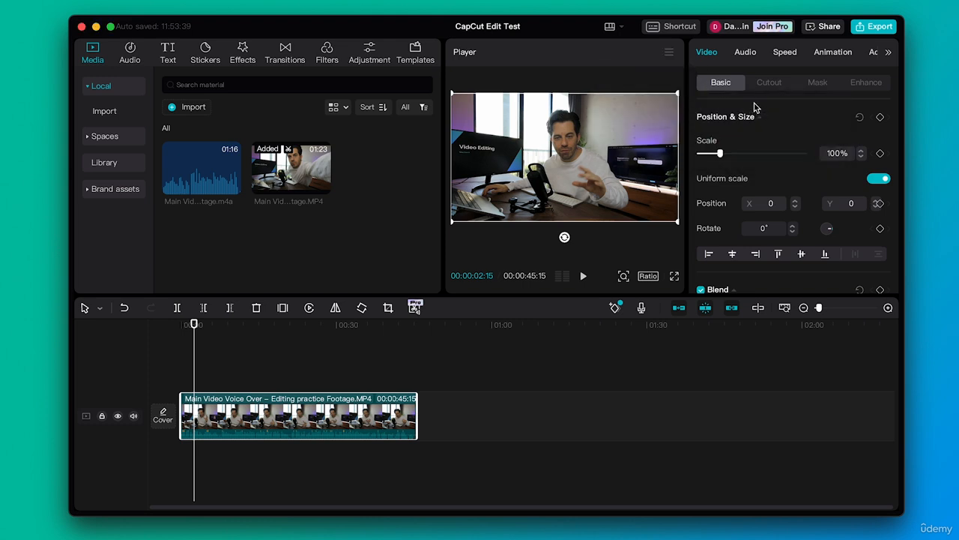
pyautogui.click(669, 54)
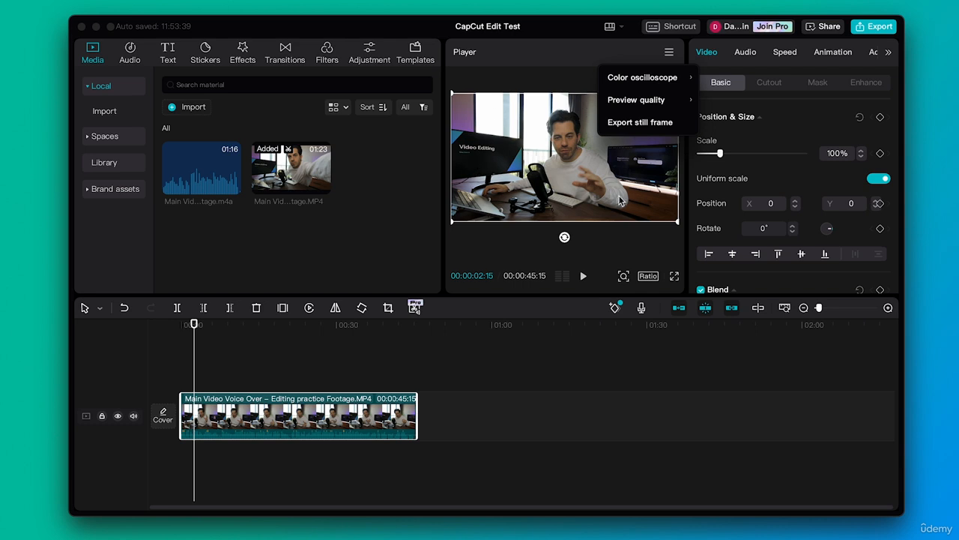
pyautogui.moveTo(613, 107)
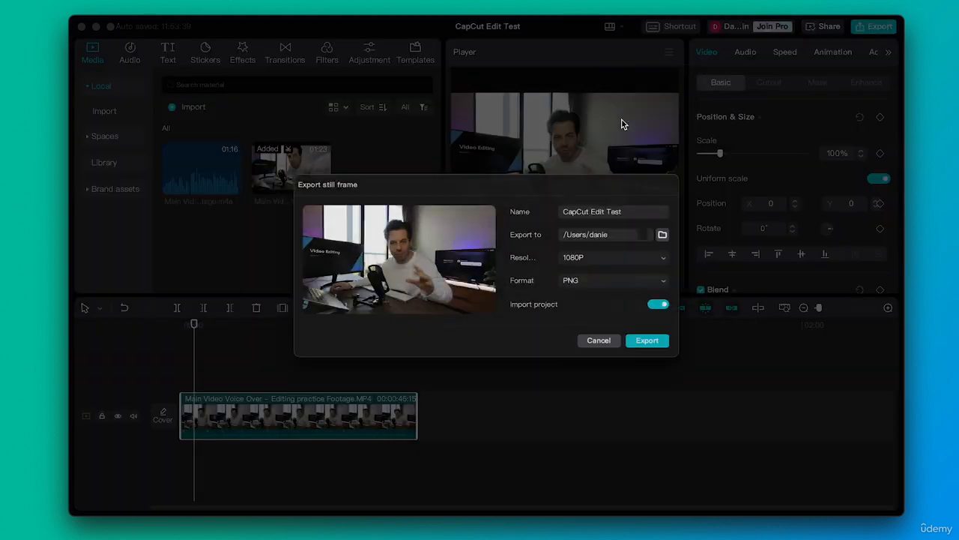
pyautogui.click(623, 124)
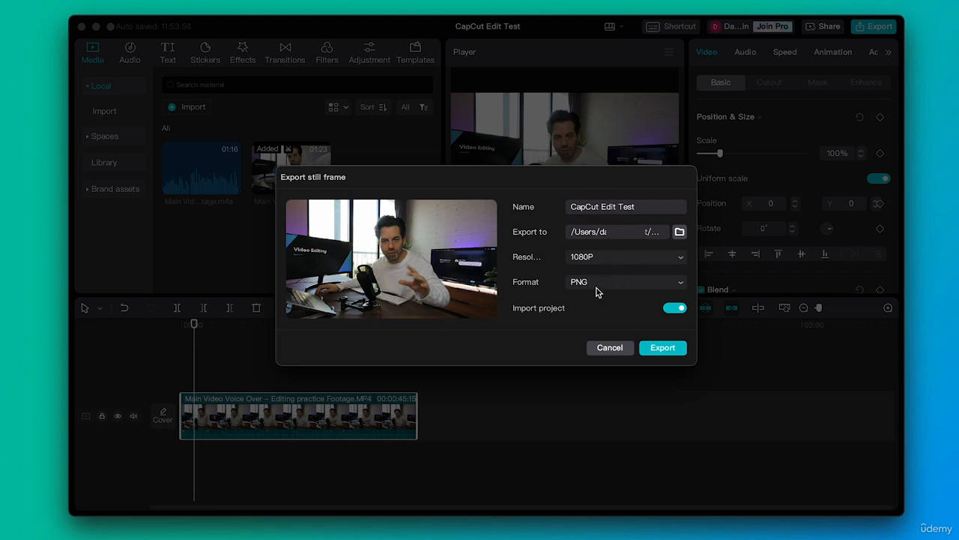
pyautogui.click(610, 348)
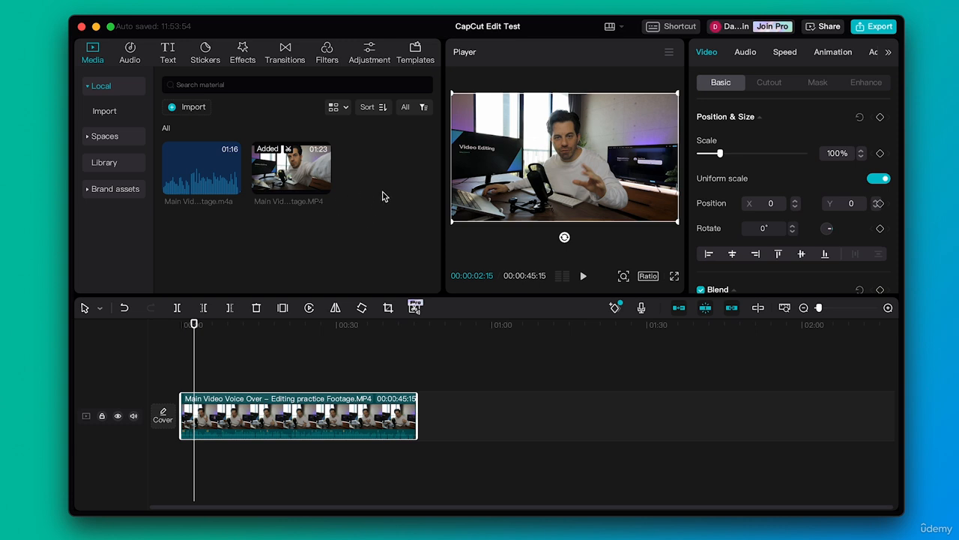
pyautogui.moveTo(266, 190)
pyautogui.moveTo(209, 174)
pyautogui.moveTo(217, 151)
pyautogui.moveTo(288, 171)
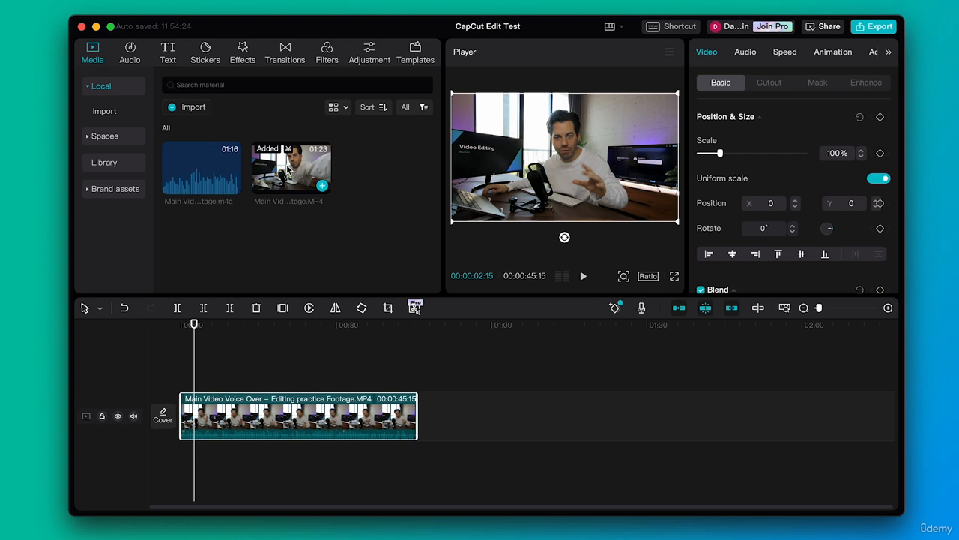